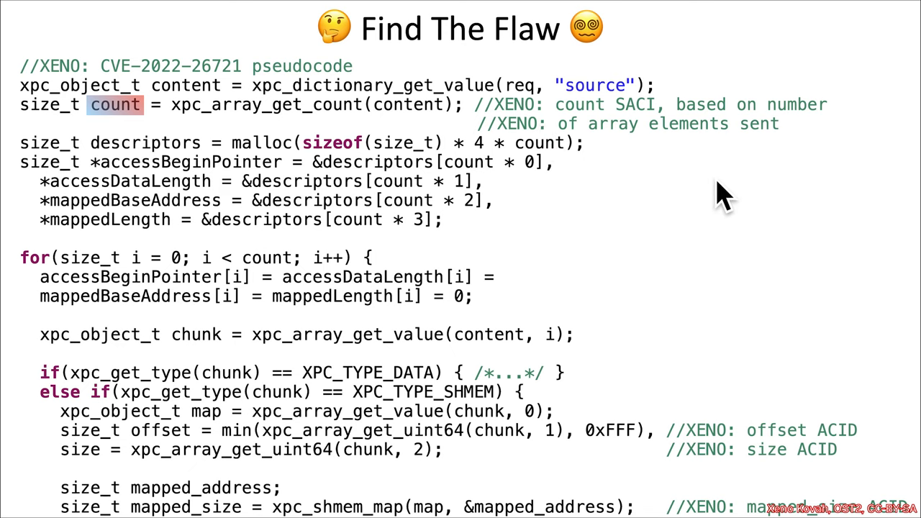
Step: Reveal the 'count == 2' assumption comment and highlight count in the malloc size expression
{"action": "key", "text": "Right"}
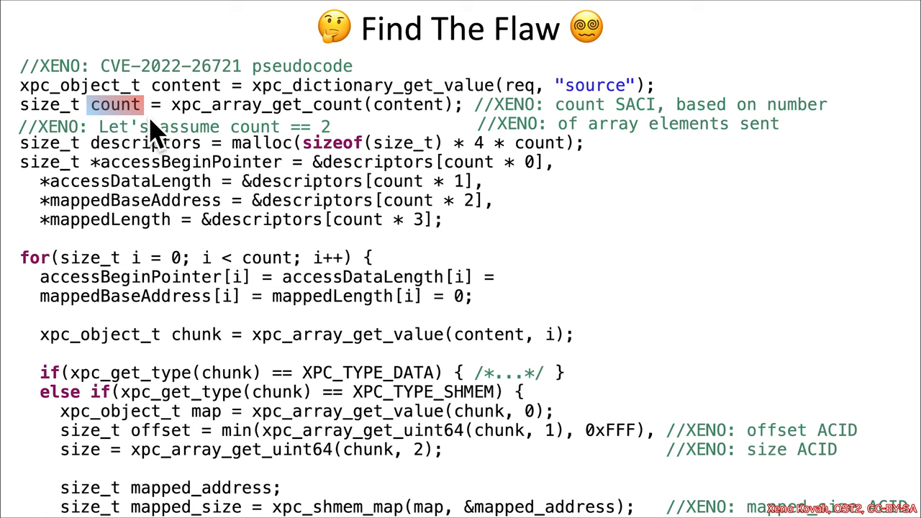
{"action": "key", "text": "Right"}
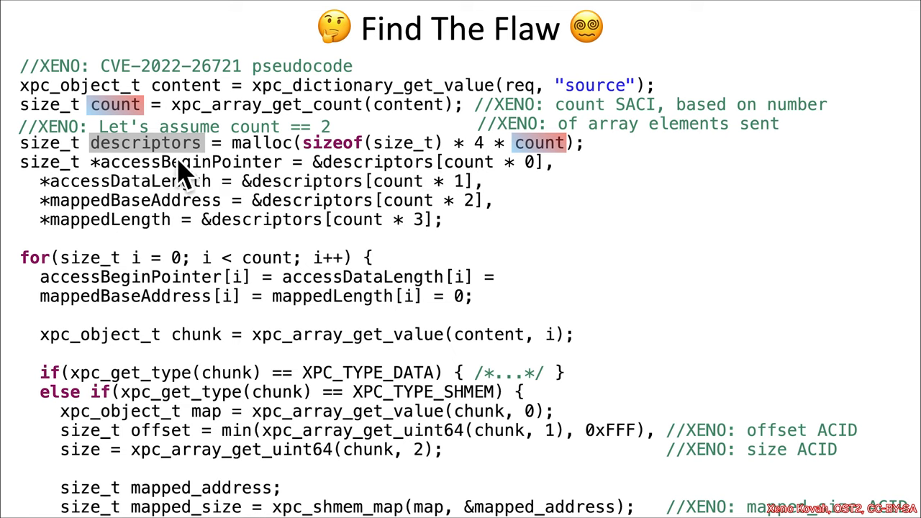
Step: Build the descriptors[0..7] stack diagram and highlight count in descriptors[count * 0]
{"action": "key", "text": "Right"}
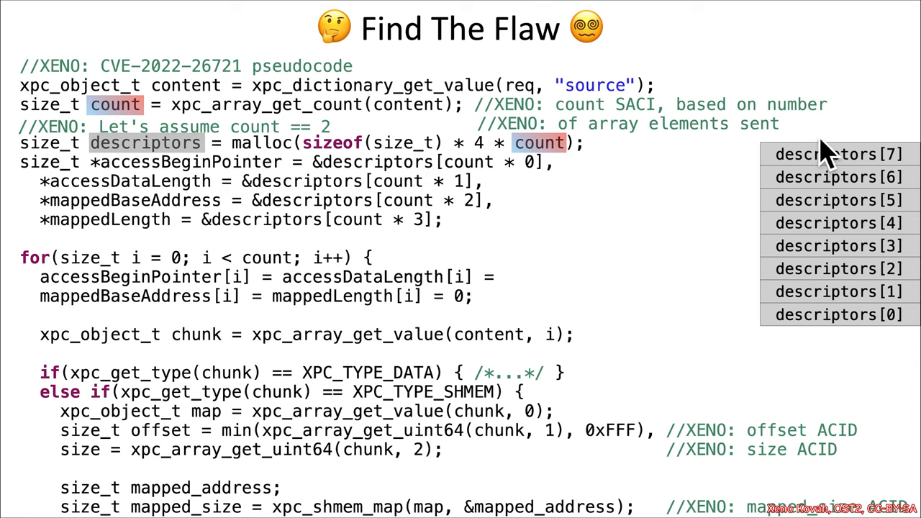
{"action": "key", "text": "Right"}
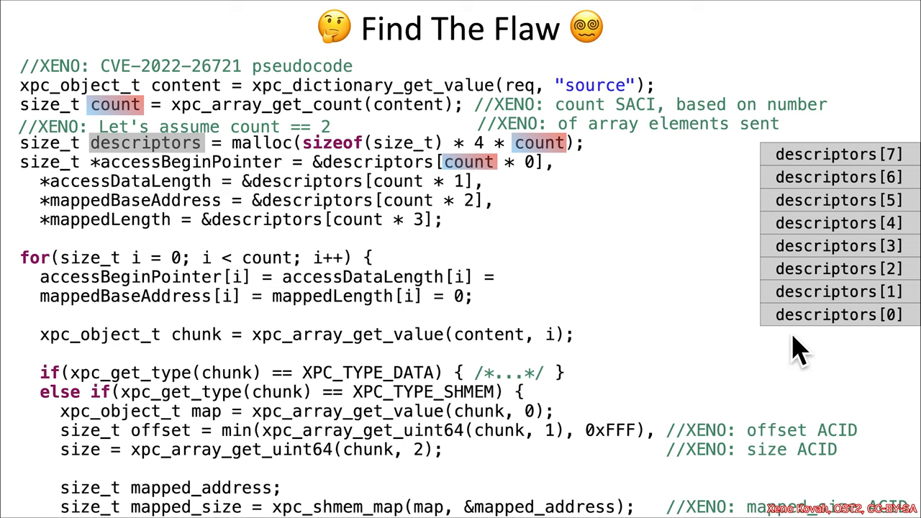
Step: Label descriptors[0] as accessBeginPointer and point accessDataLength at descriptors[2] with its count highlighted
{"action": "key", "text": "Right"}
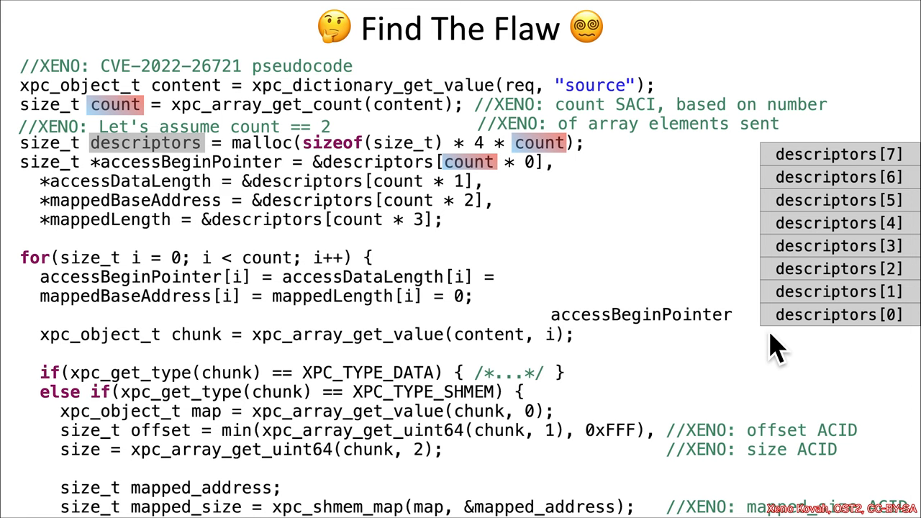
{"action": "key", "text": "Right"}
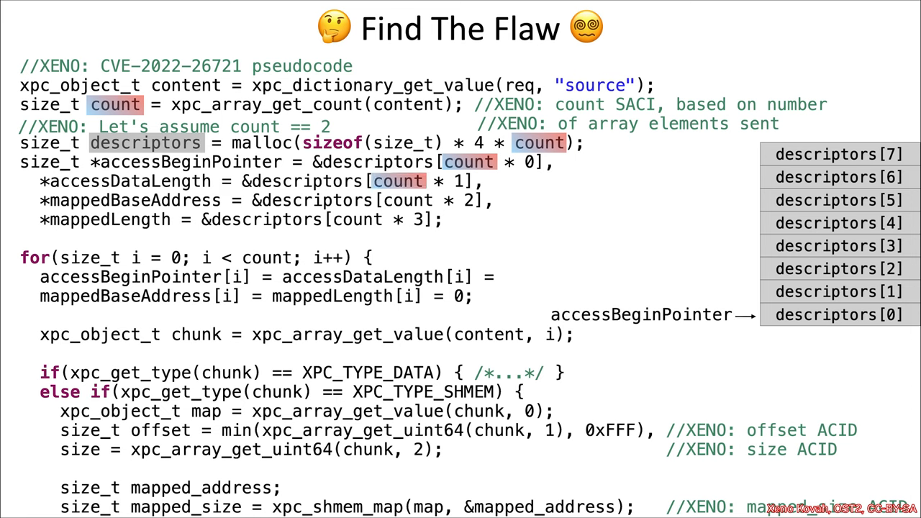
{"action": "key", "text": "Right"}
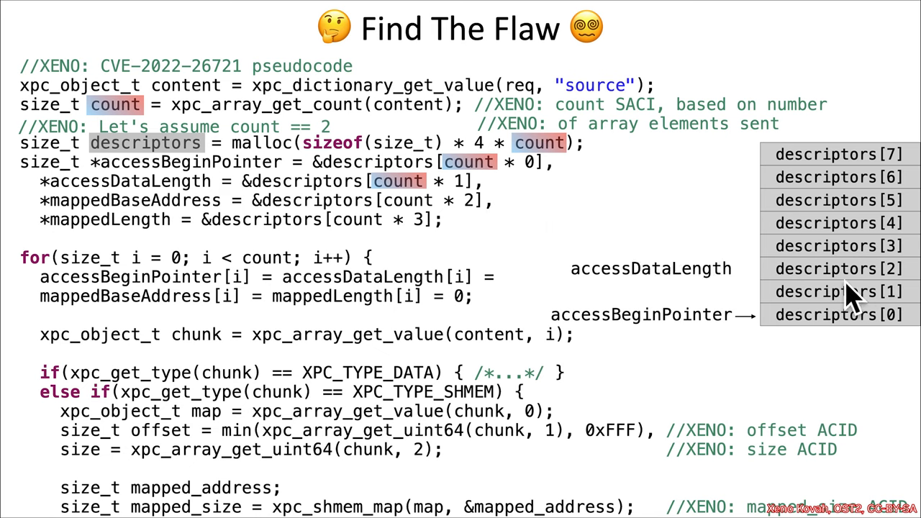
{"action": "key", "text": "Right"}
Step: Point mappedBaseAddress at descriptors[4], add mappedLength with its count, and highlight the loop's zero
{"action": "key", "text": "Right"}
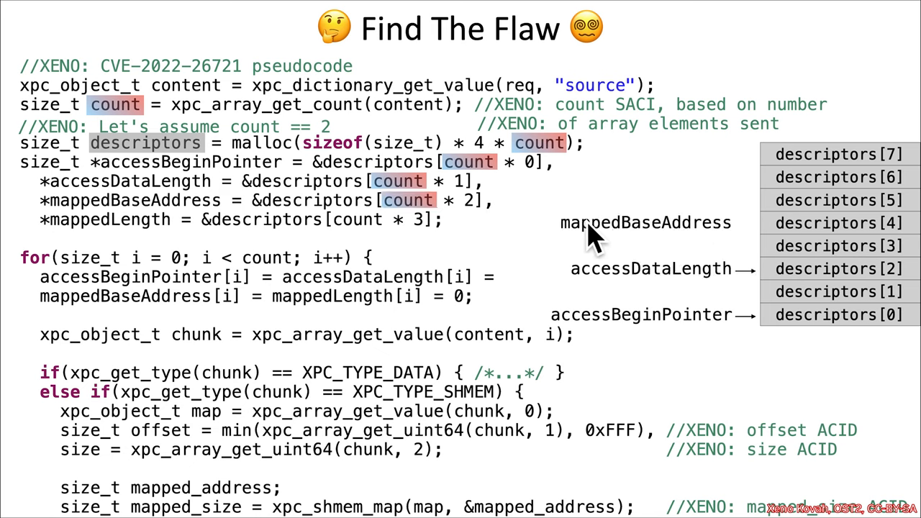
{"action": "key", "text": "Right"}
{"action": "key", "text": "Right"}
{"action": "key", "text": "Right"}
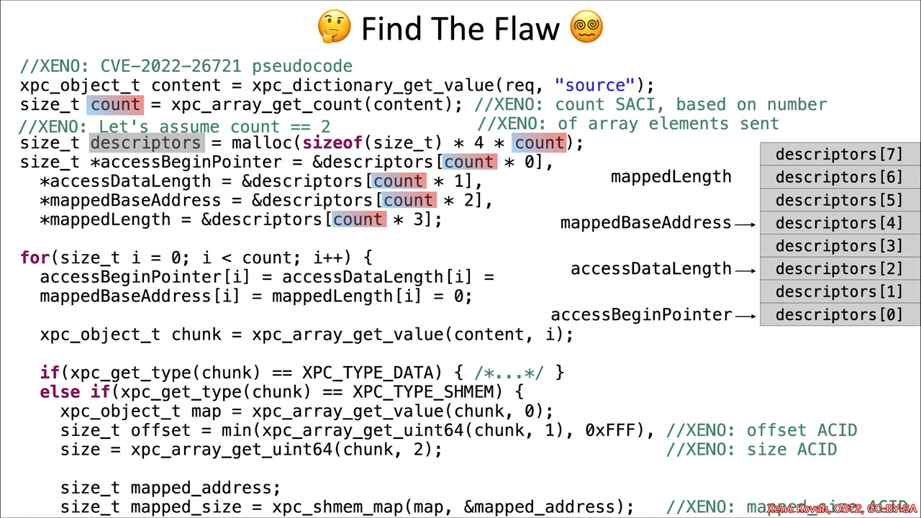
{"action": "key", "text": "Right"}
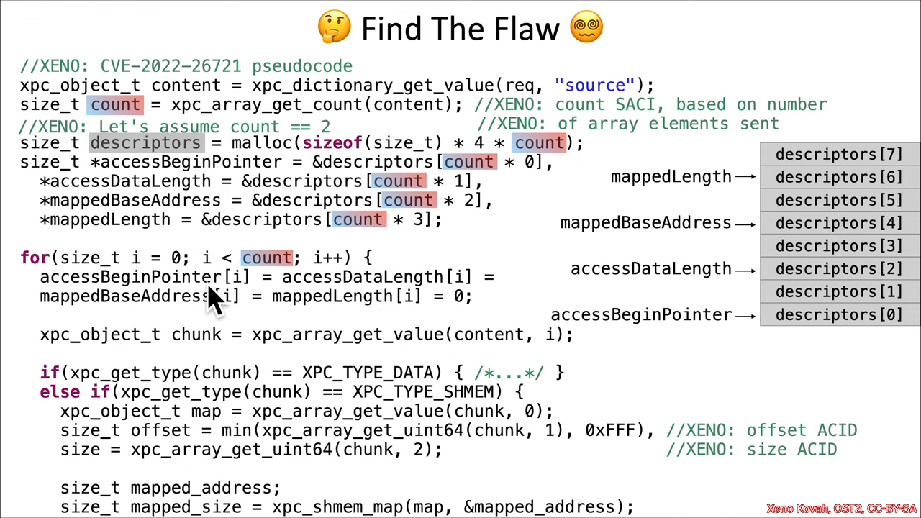
{"action": "key", "text": "Right"}
Step: Fill descriptors slots 0, 2, 4 and 6 with the zeros written by the loop
{"action": "key", "text": "Right"}
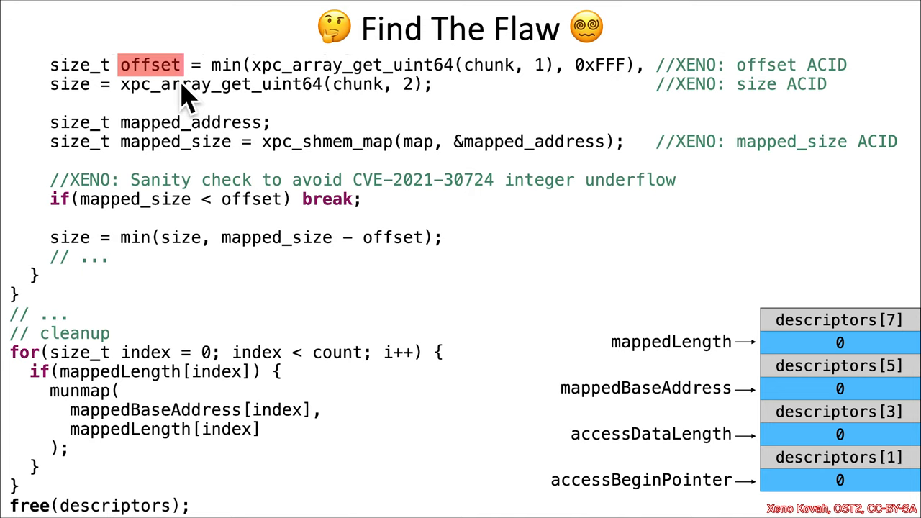
Step: Highlight size, offset and mapped_size in the sanity check, then count in the cleanup loop
{"action": "key", "text": "Right"}
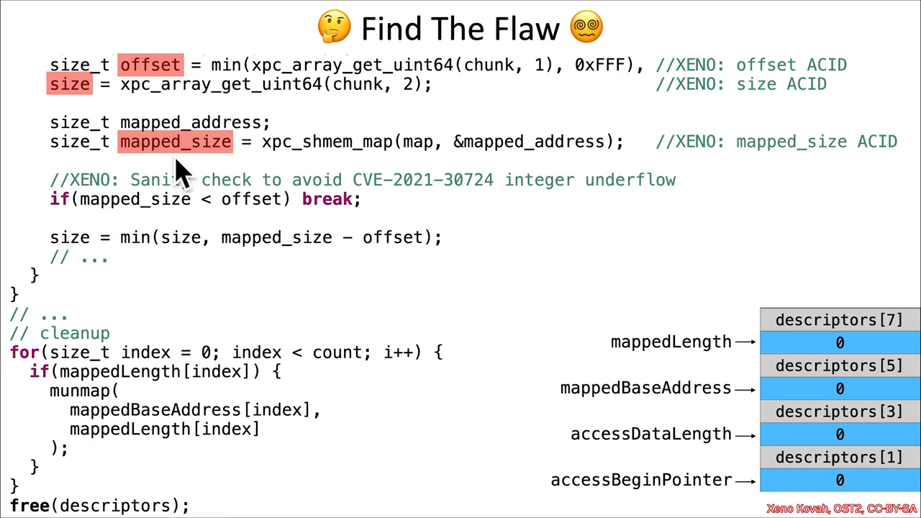
{"action": "key", "text": "Right"}
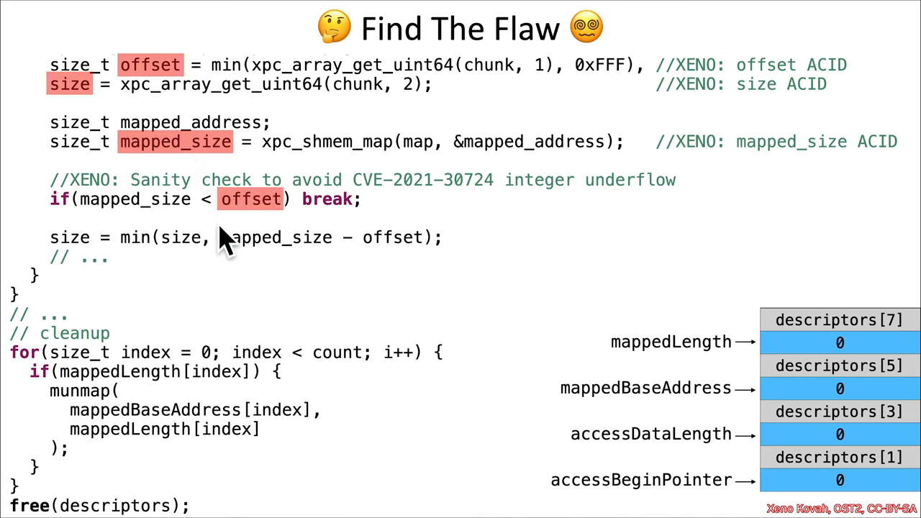
{"action": "key", "text": "Right"}
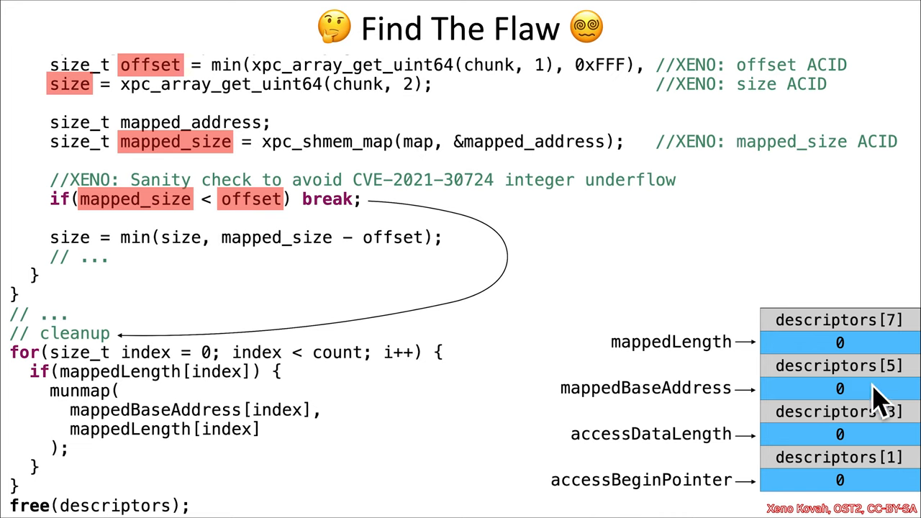
{"action": "key", "text": "Right"}
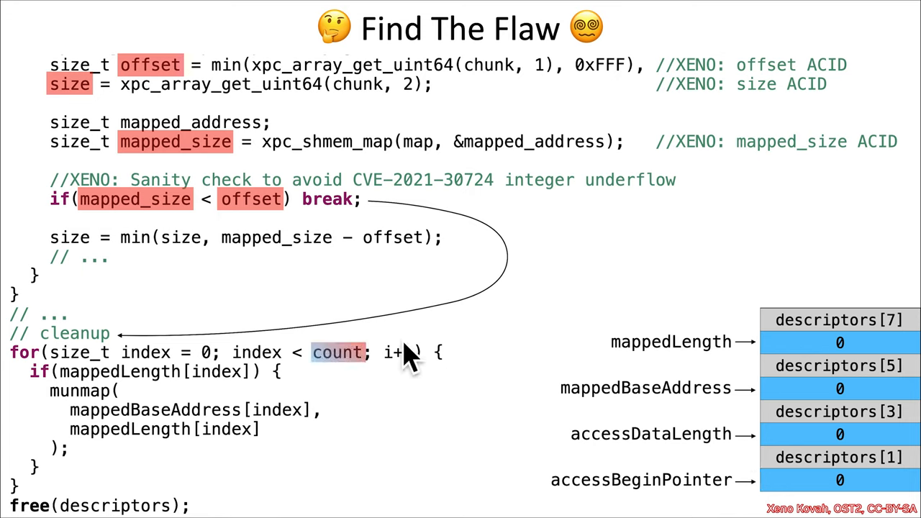
Step: Substitute index 0 into the cleanup loop, link mappedLength[0] to its slot, then advance the index to 1
{"action": "key", "text": "Right"}
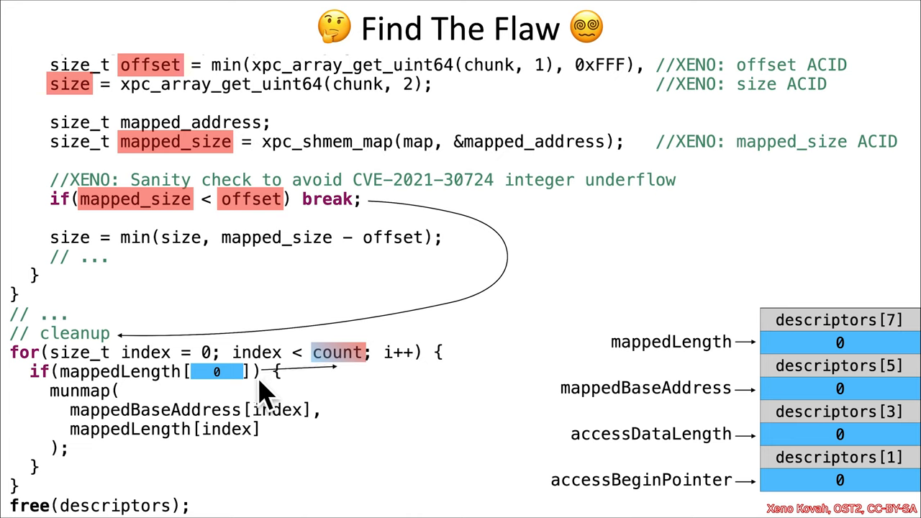
{"action": "key", "text": "Right"}
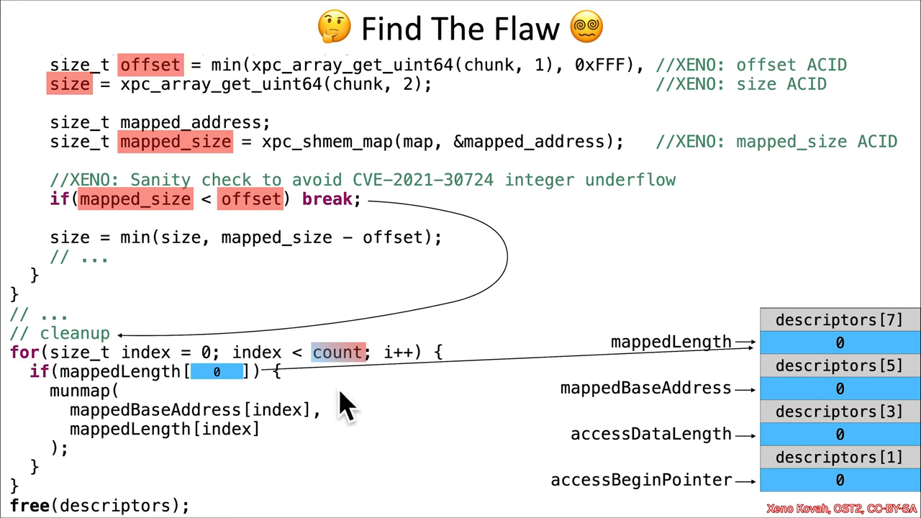
{"action": "key", "text": "Right"}
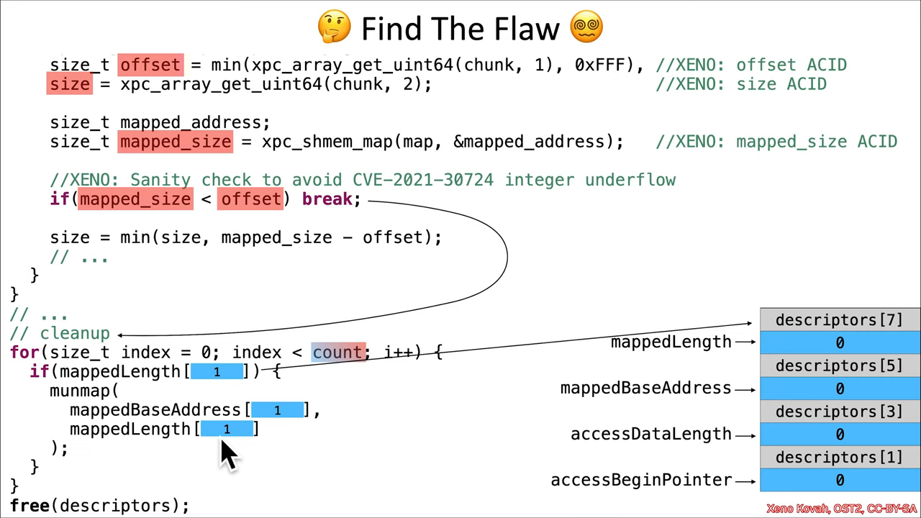
Step: Point mappedBaseAddress[1] at descriptors[5], turn odd slots 1, 3, 5, 7 red and highlight the munmap arguments
{"action": "key", "text": "Right"}
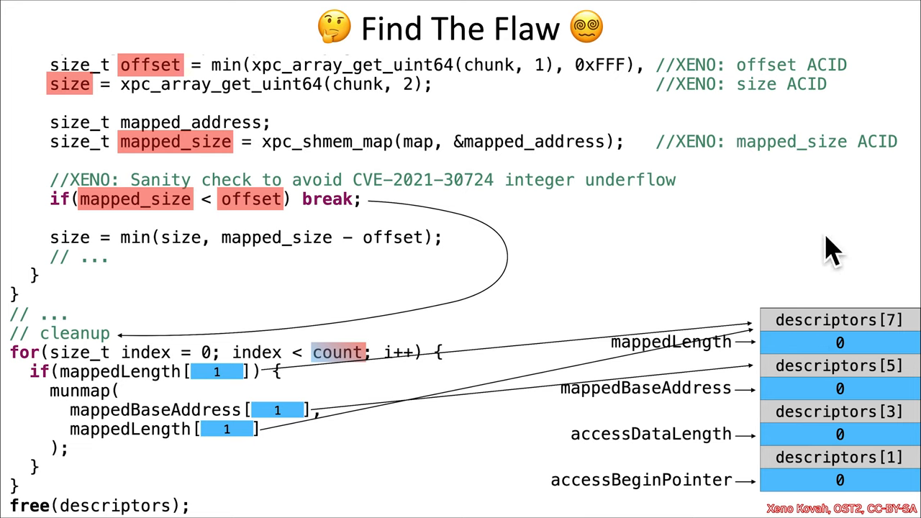
{"action": "key", "text": "Right"}
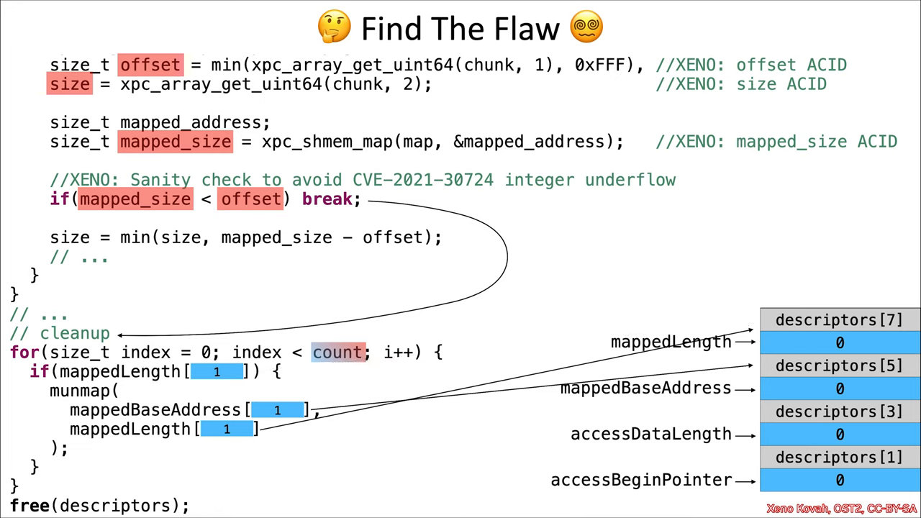
{"action": "key", "text": "Right"}
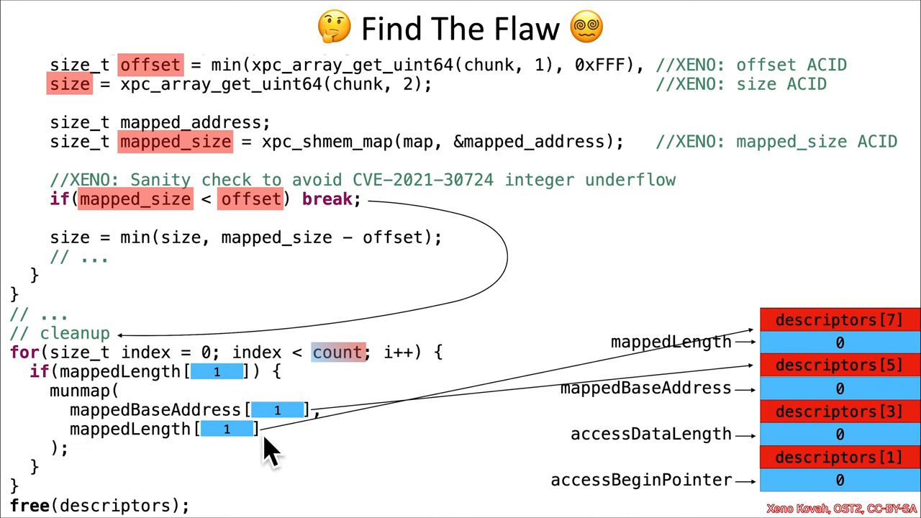
{"action": "key", "text": "Right"}
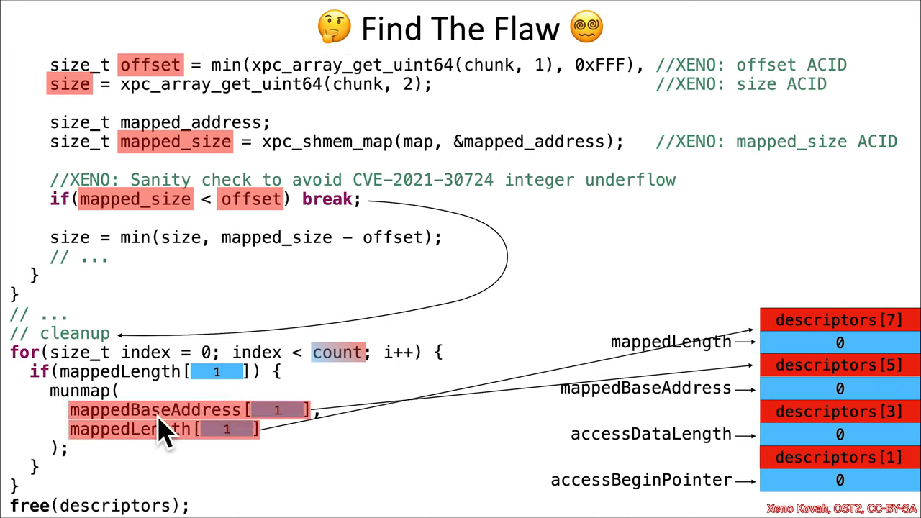